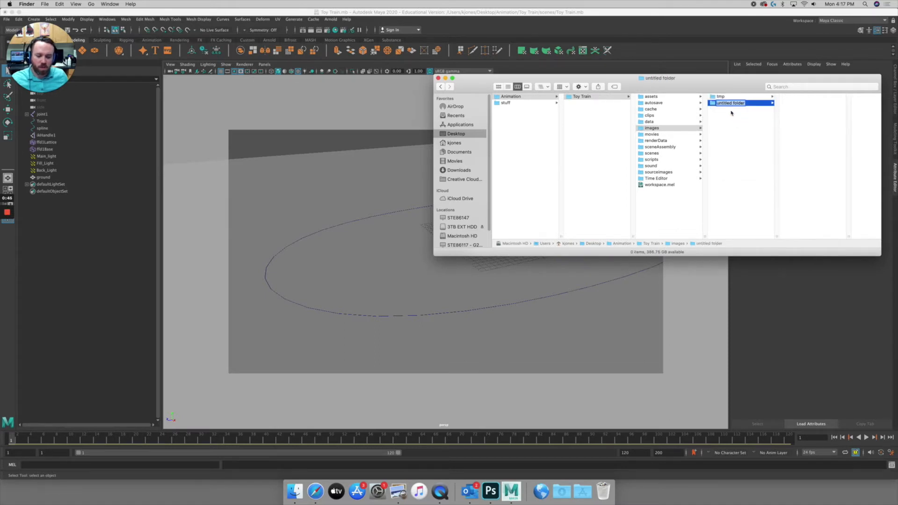
Step: Name the new folder inside the project's images folder "Toy Train"
text(Toy)
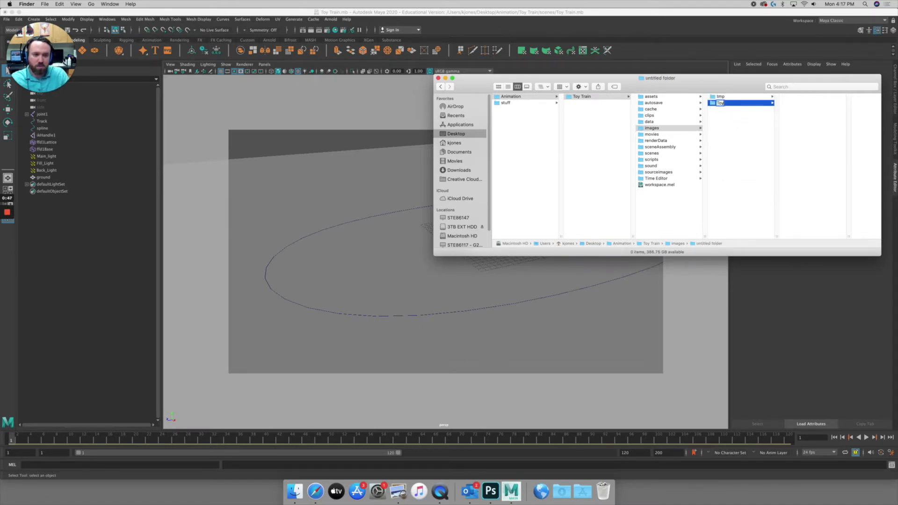
text( Train)
key(Return)
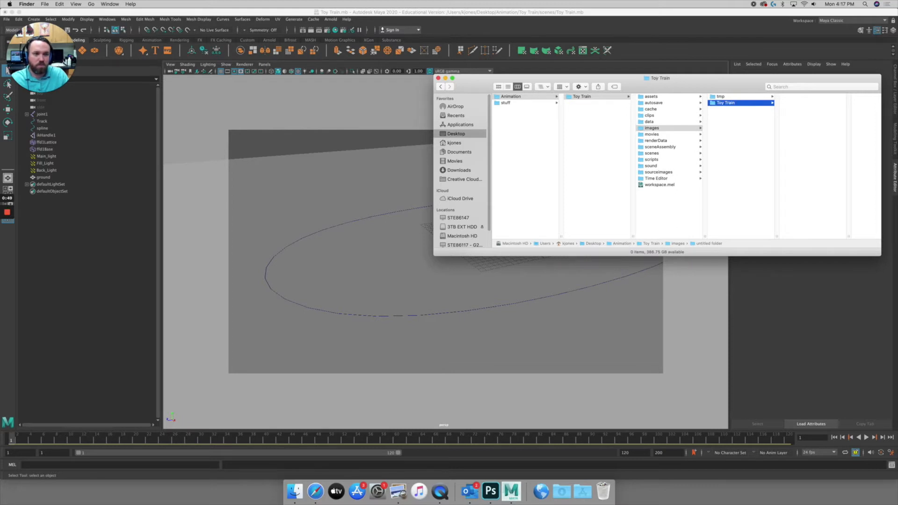
Step: Move the rendered frames Toy Train_0001.jpg through Toy Train_0120.jpg from the tmp folder into the Toy Train images folder
click(723, 96)
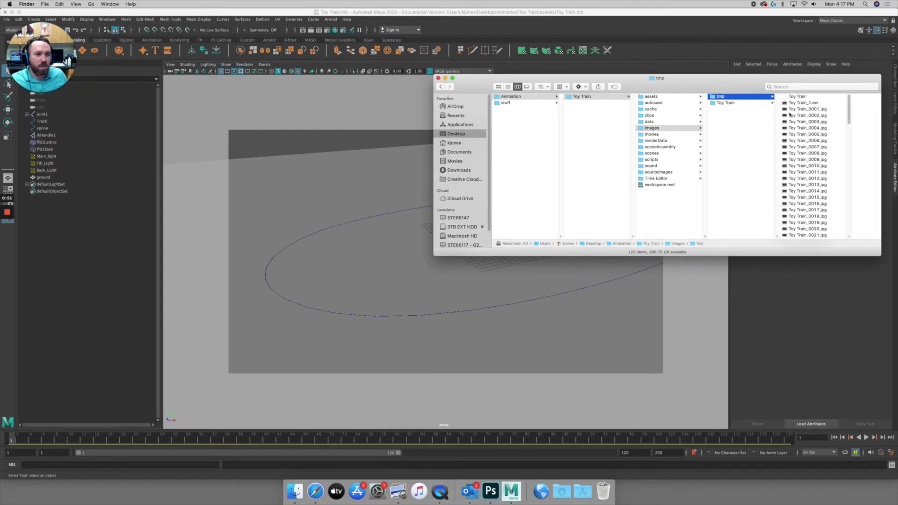
click(818, 111)
scroll(748, 149, down, 15)
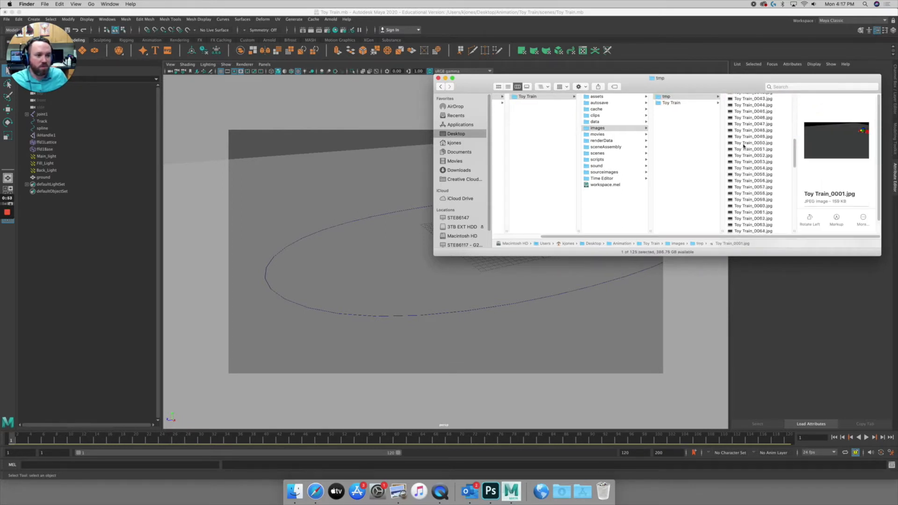
shift+click(759, 212)
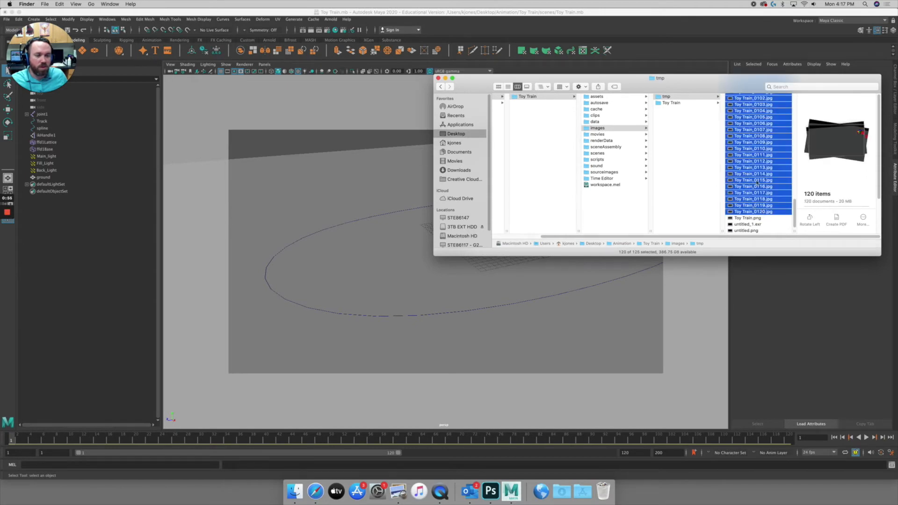
scroll(749, 162, up, 12)
drag(747, 112, 675, 104)
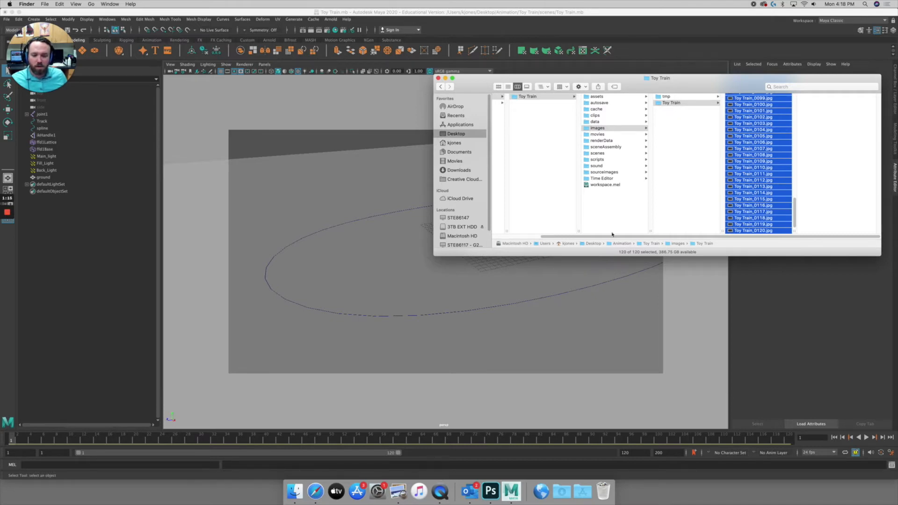
Step: Switch to QuickTime Player, dismiss the regular file chooser, and start opening an image sequence
click(440, 491)
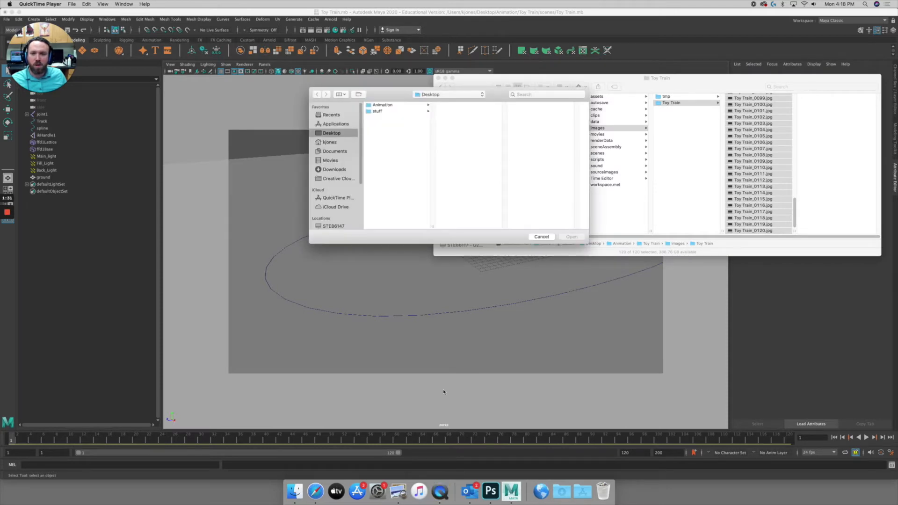
click(541, 237)
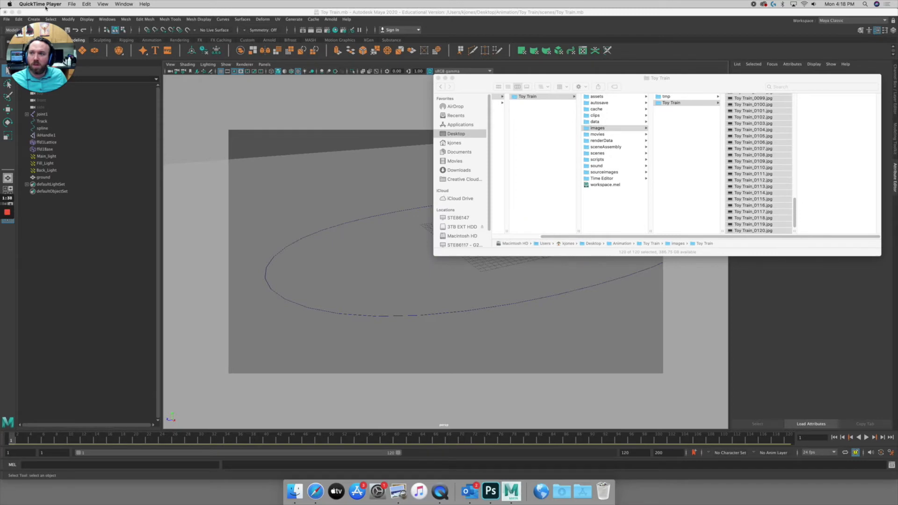
click(71, 4)
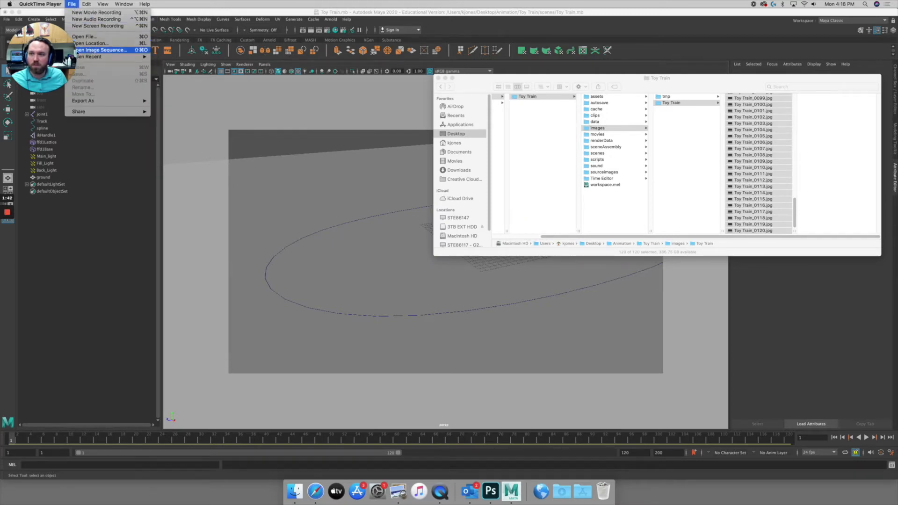
click(91, 50)
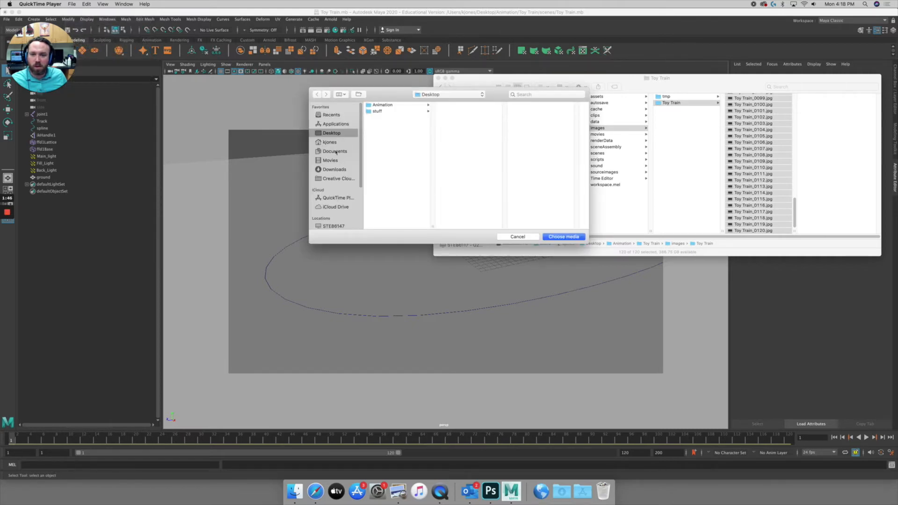
Step: Load Toy Train_0001.jpg through Toy Train_0120.jpg from Animation/Toy Train/images/Toy Train as the image sequence
click(377, 107)
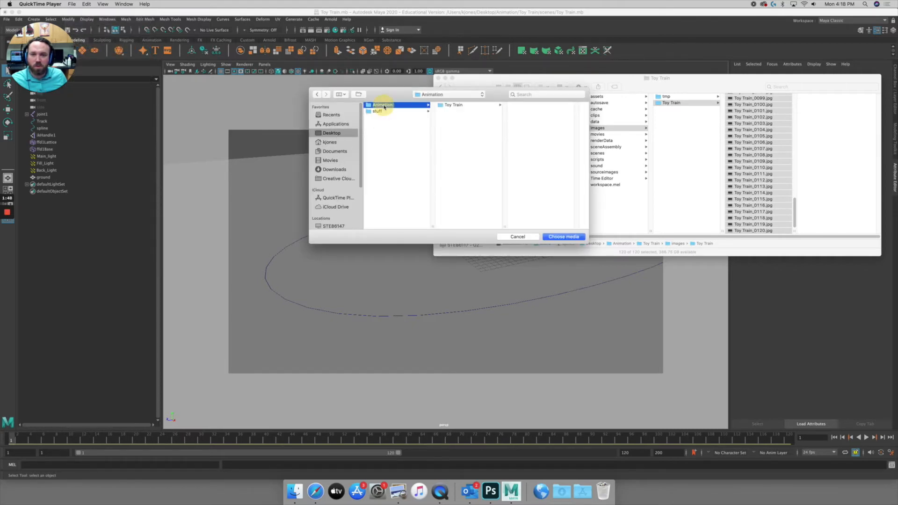
click(447, 106)
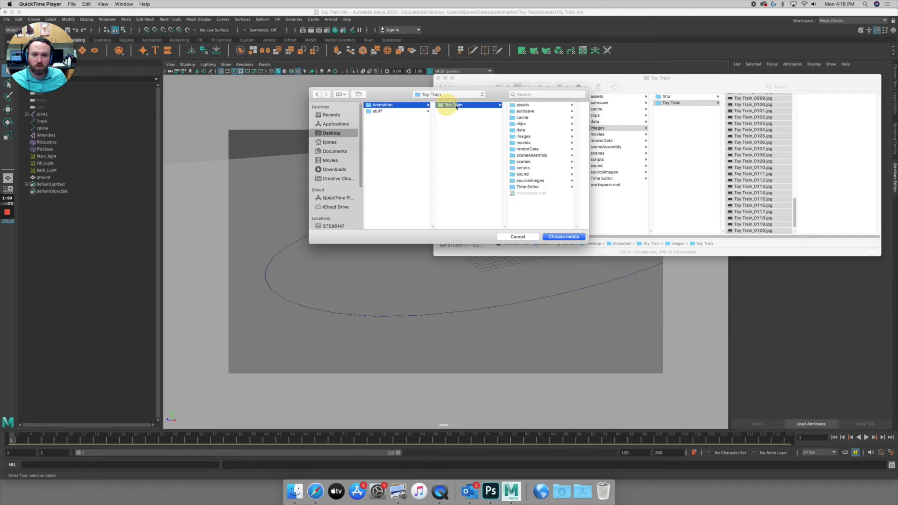
click(521, 137)
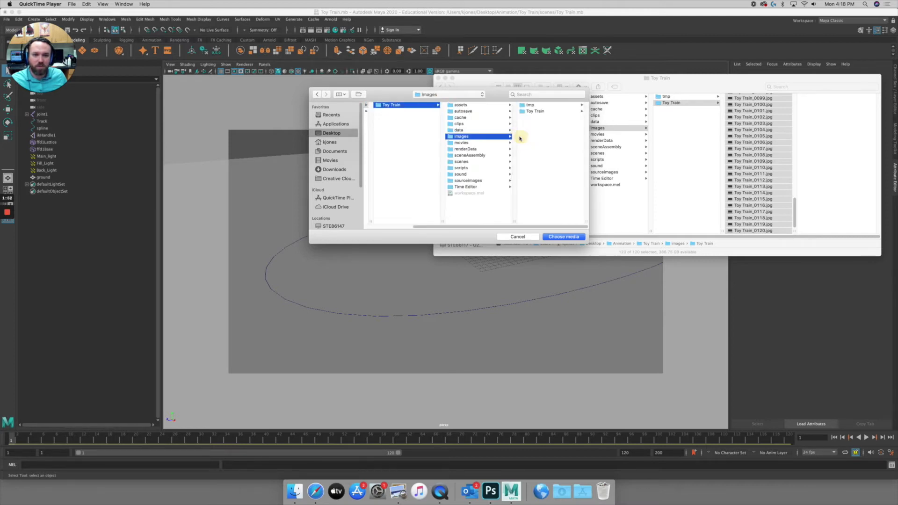
click(532, 112)
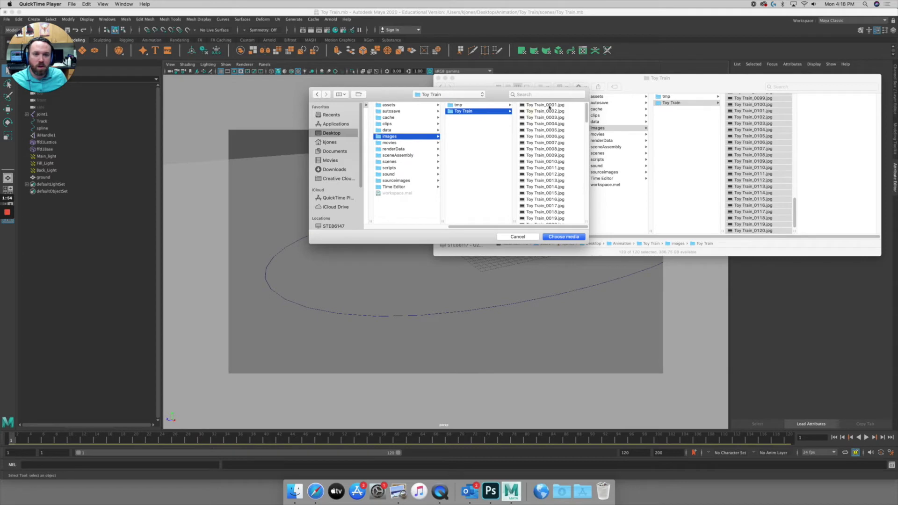
click(549, 106)
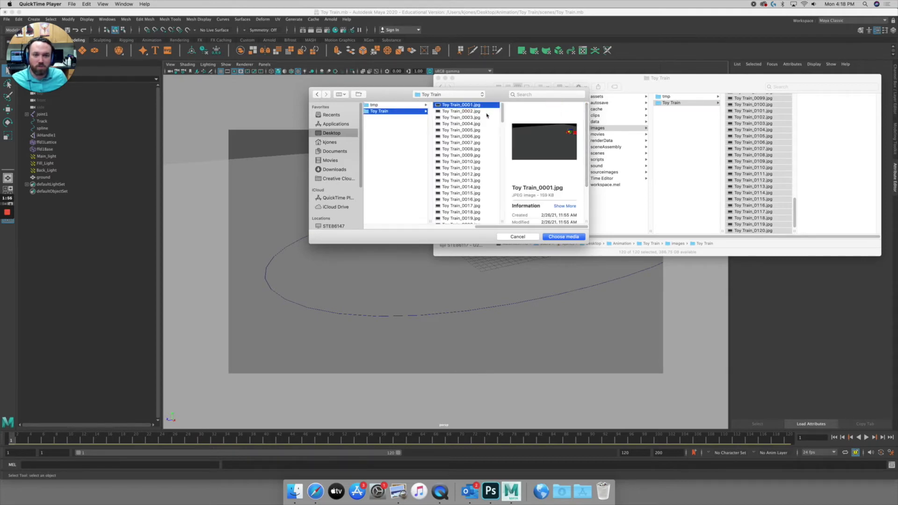
drag(502, 114, 504, 228)
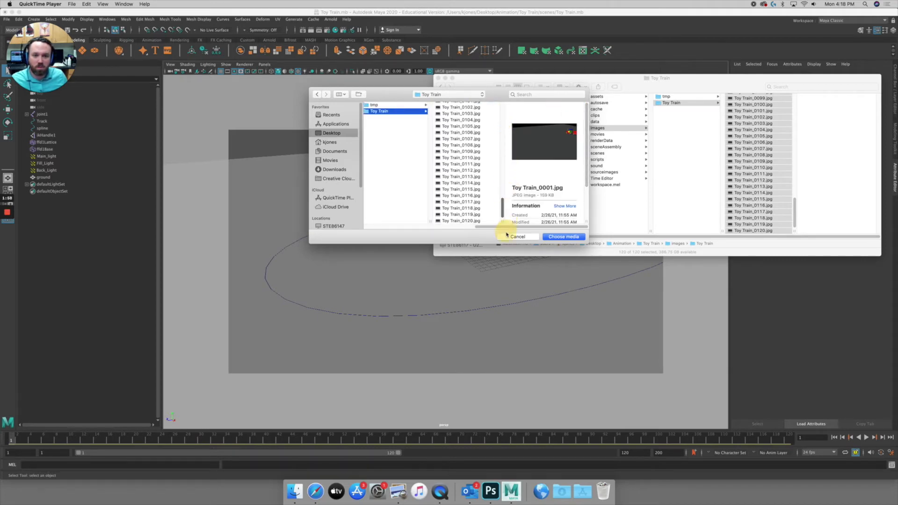
shift+click(470, 220)
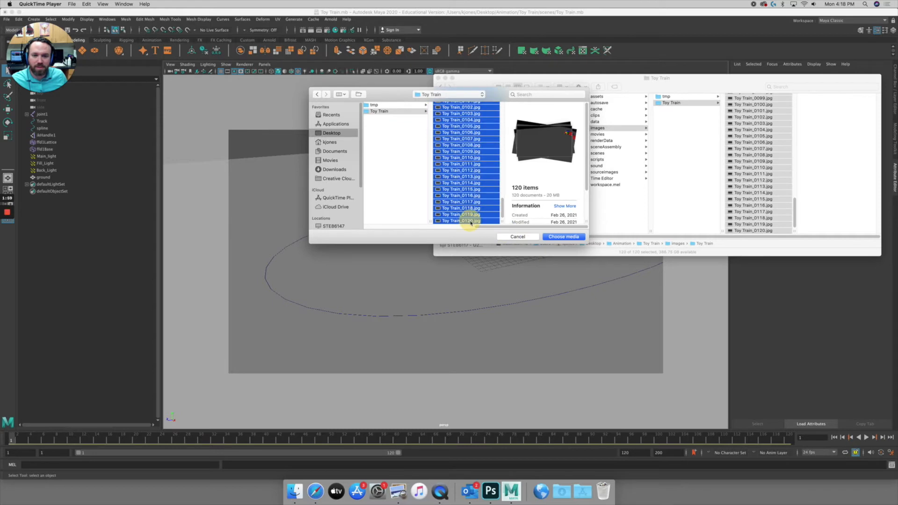
click(563, 238)
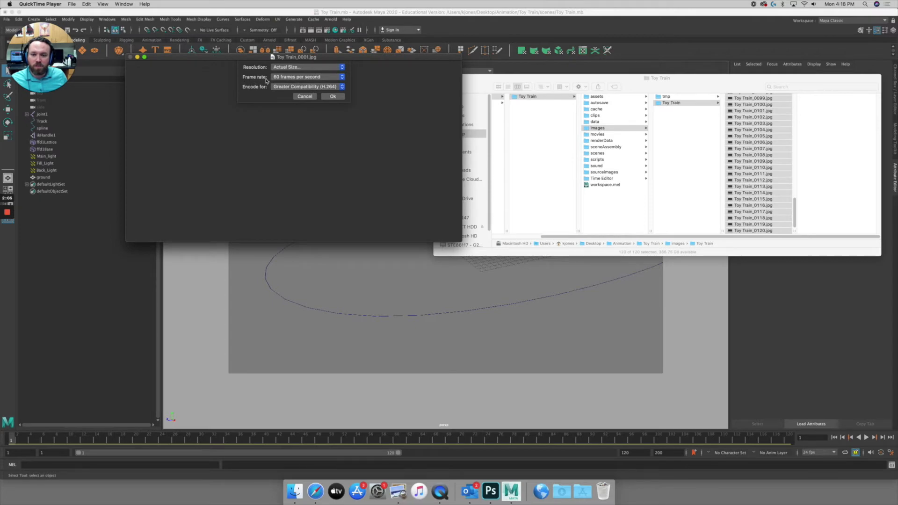
Step: Set the image sequence's frame rate to 24 frames per second and generate the video
click(749, 298)
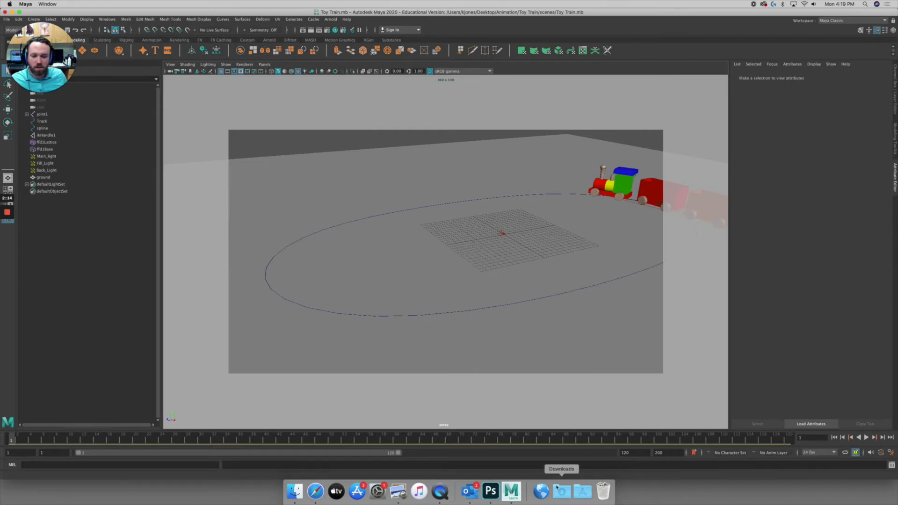
click(445, 497)
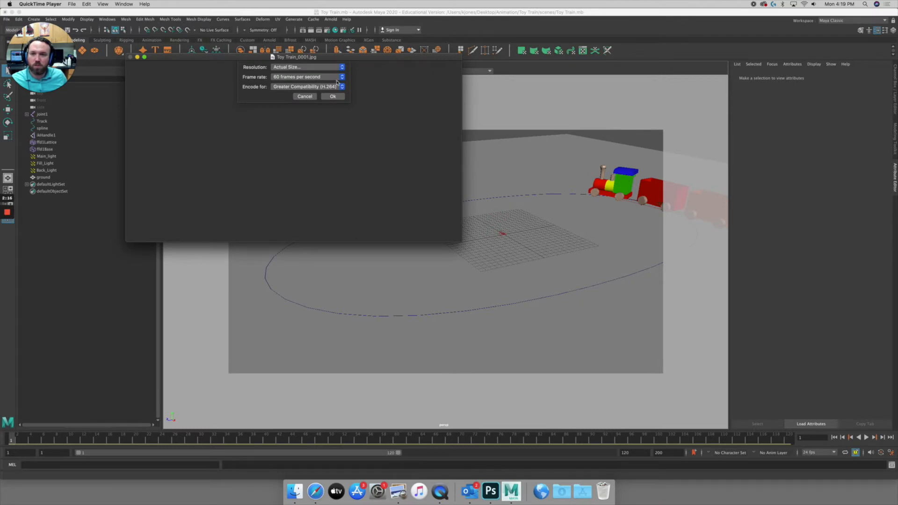
click(298, 77)
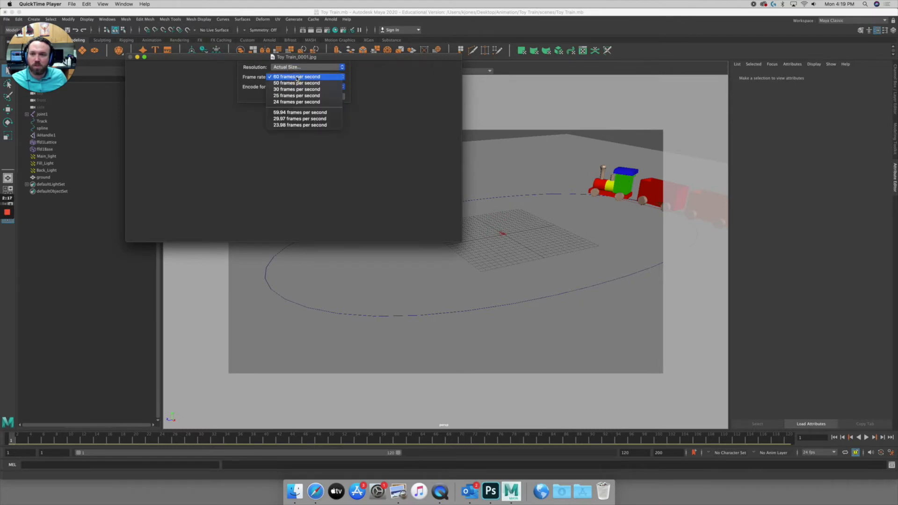
click(287, 102)
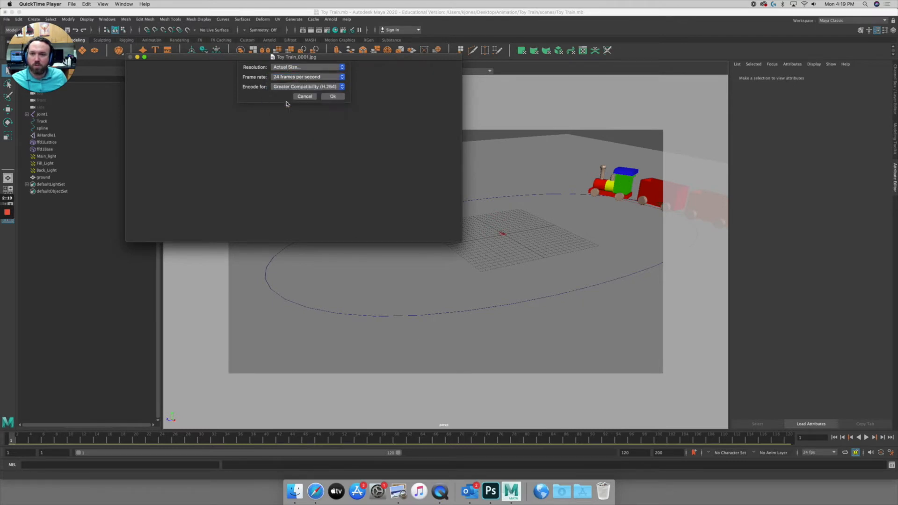
click(332, 97)
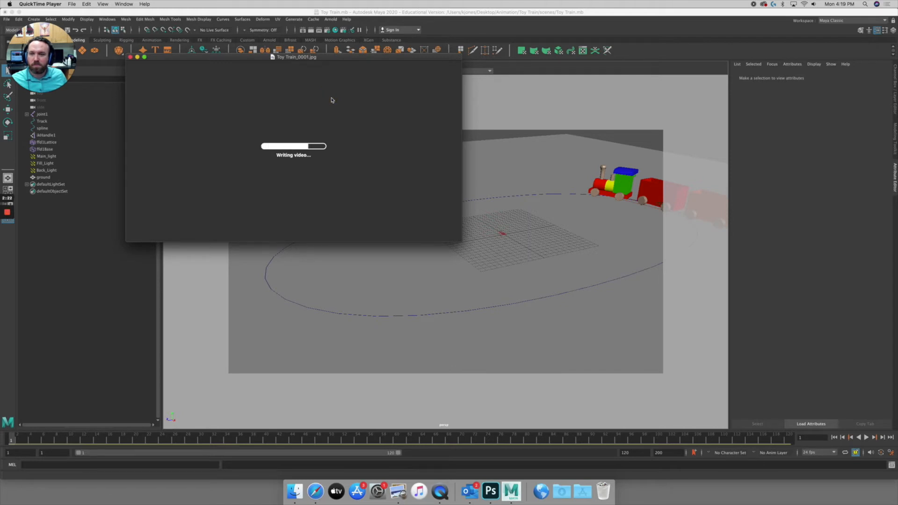
Step: Save the generated movie as "Toy Train" in the Toy Train images folder
click(71, 4)
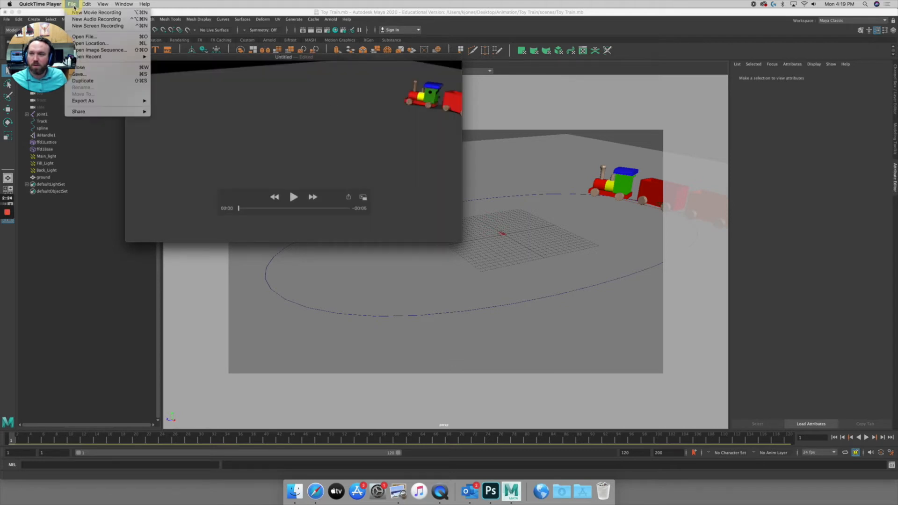
click(108, 74)
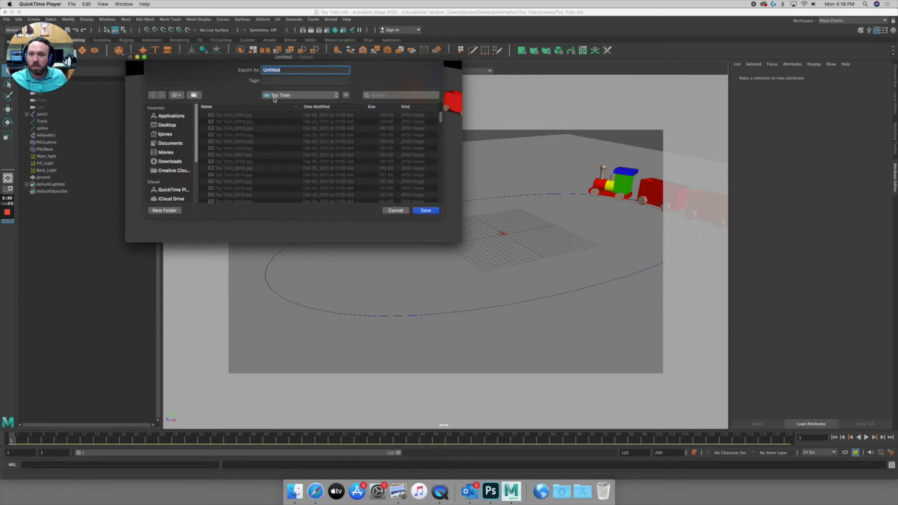
text(Toy Train)
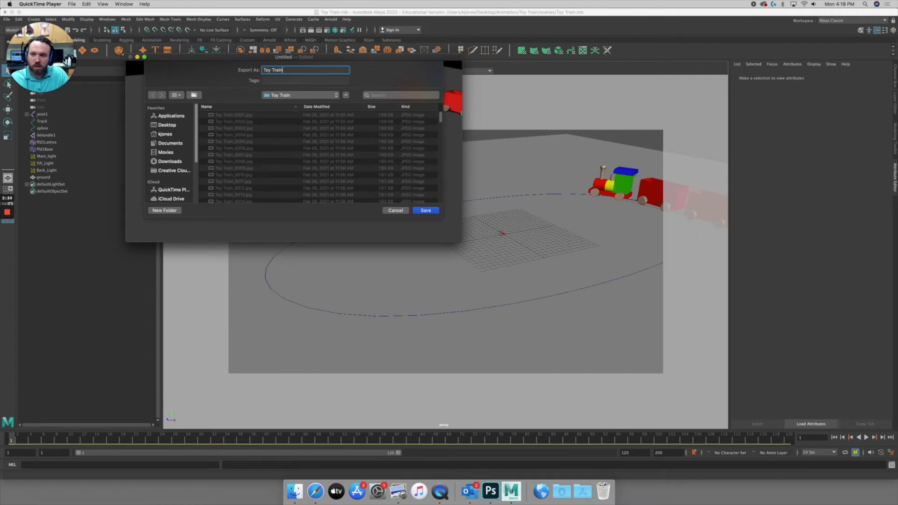
click(422, 211)
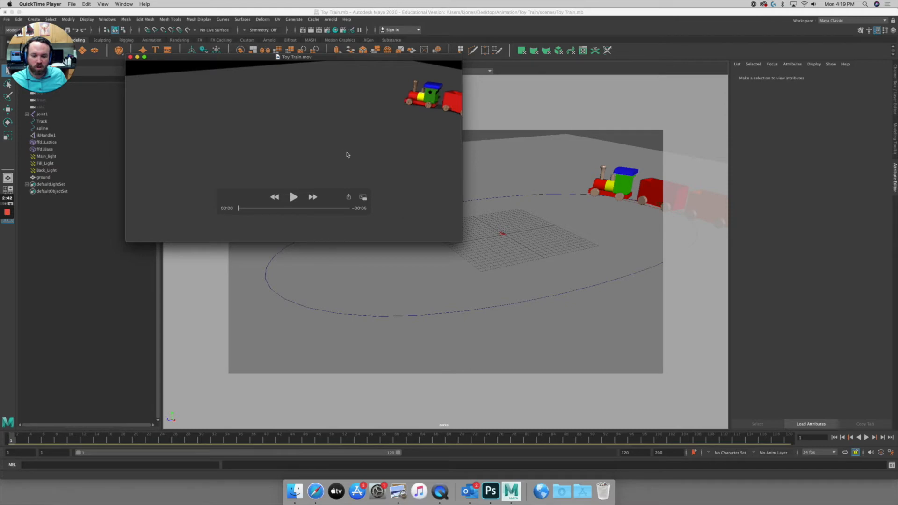
Step: Switch to Photoshop, start opening a file, and select Toy Train_0001.jpg in Desktop/Animation/Toy Train/images/Toy Train
click(491, 492)
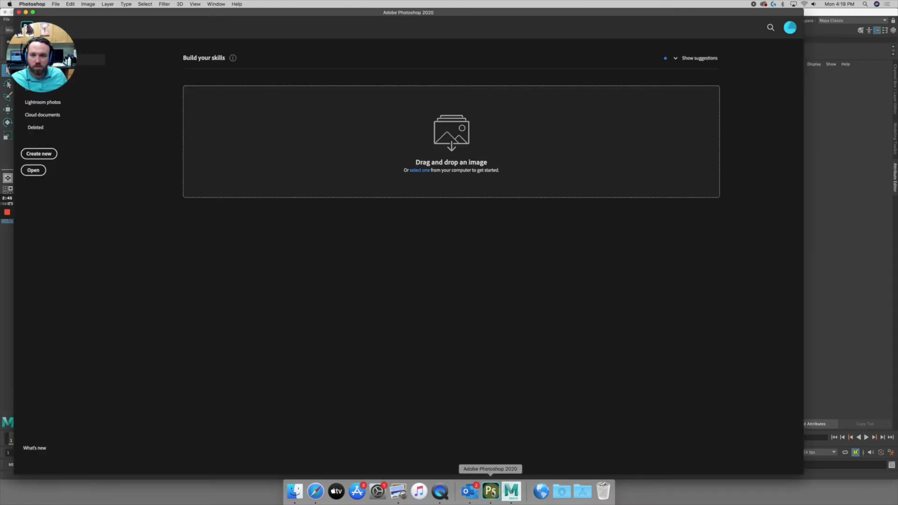
click(36, 171)
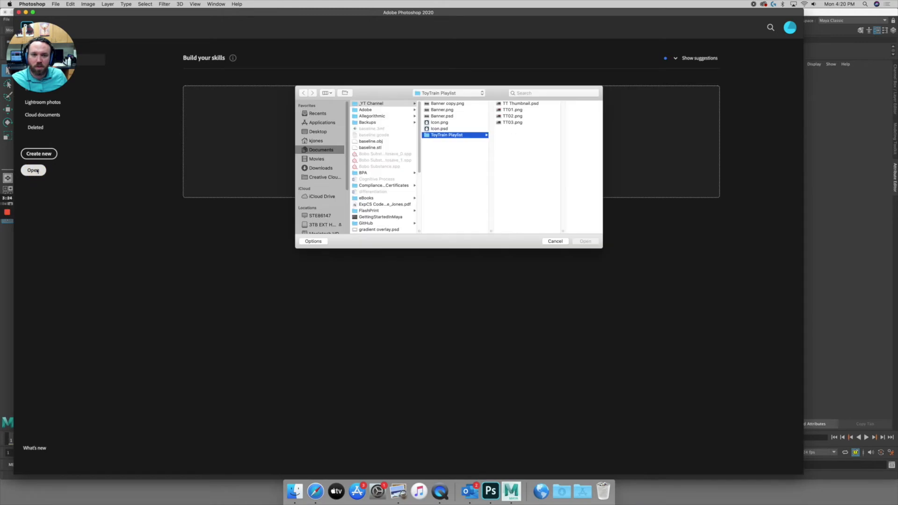
click(318, 133)
click(369, 104)
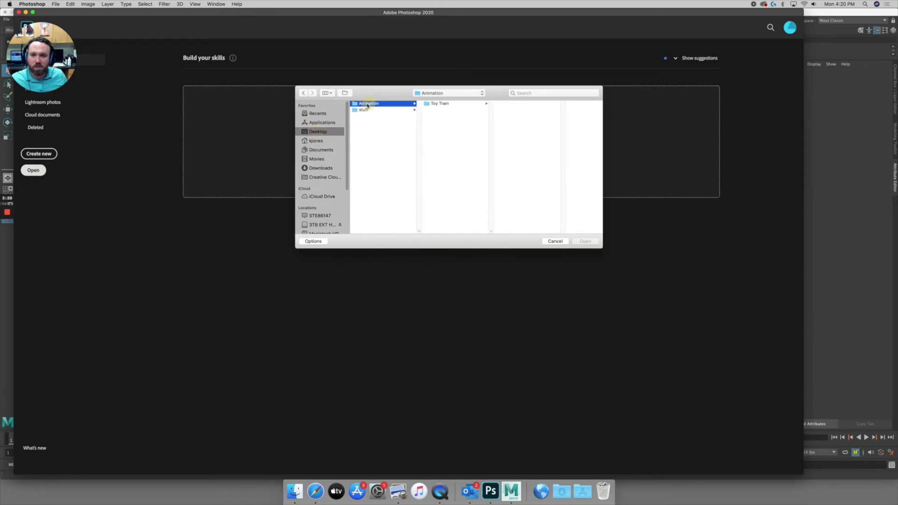
click(442, 105)
click(511, 135)
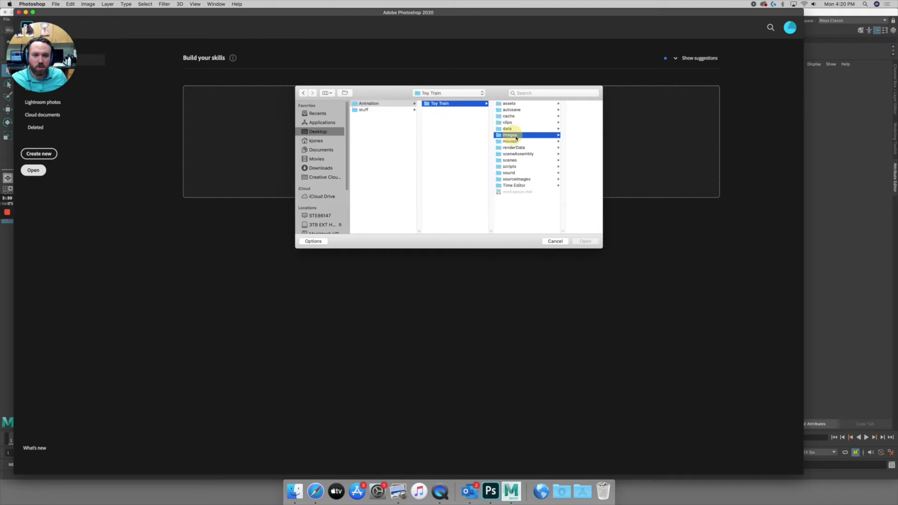
click(550, 110)
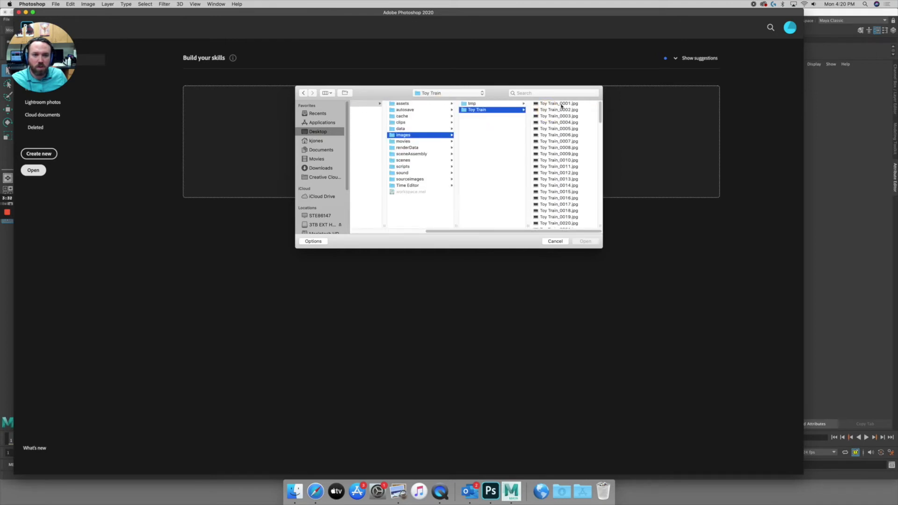
click(561, 104)
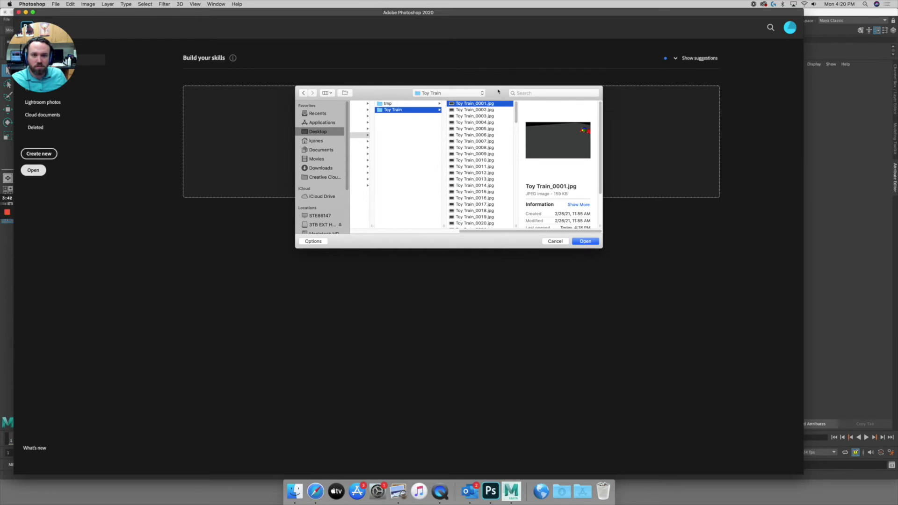
Step: Enable the Image Sequence option for the selected JPEG and open the sequence at a frame rate of 24 fps
click(314, 241)
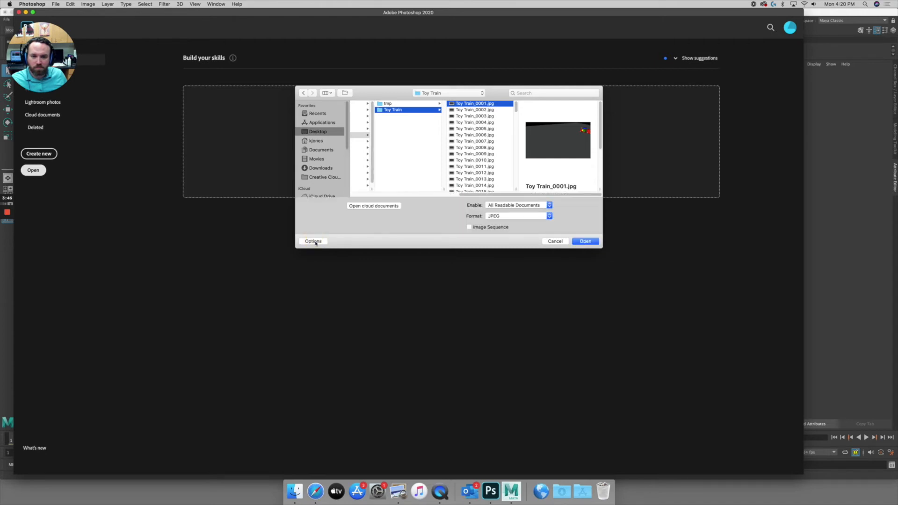
click(469, 227)
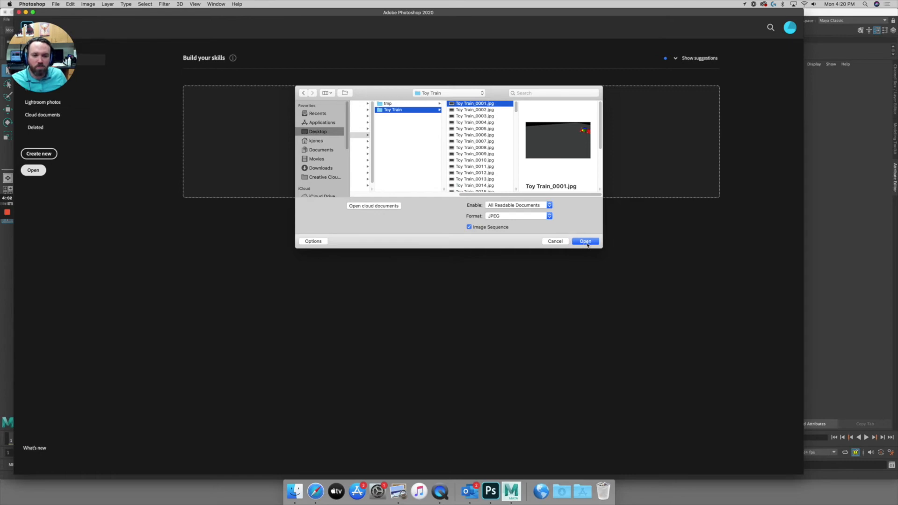
click(585, 241)
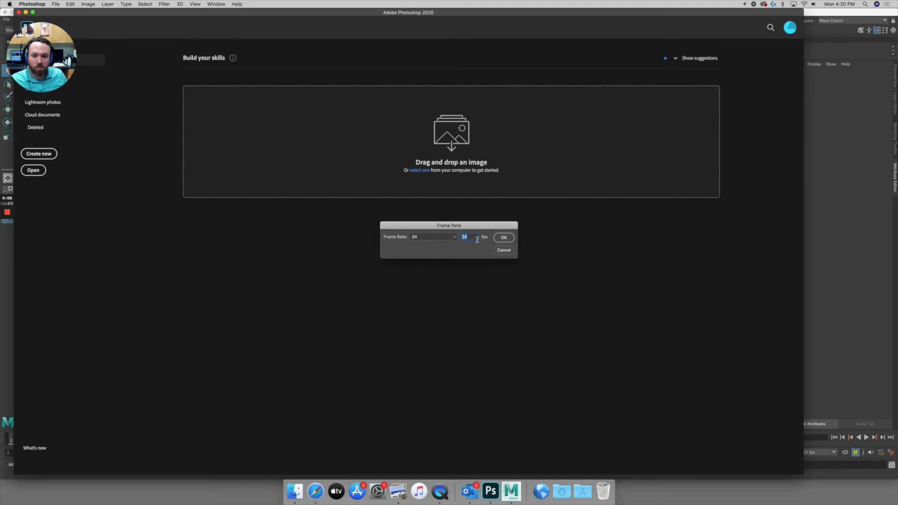
click(508, 239)
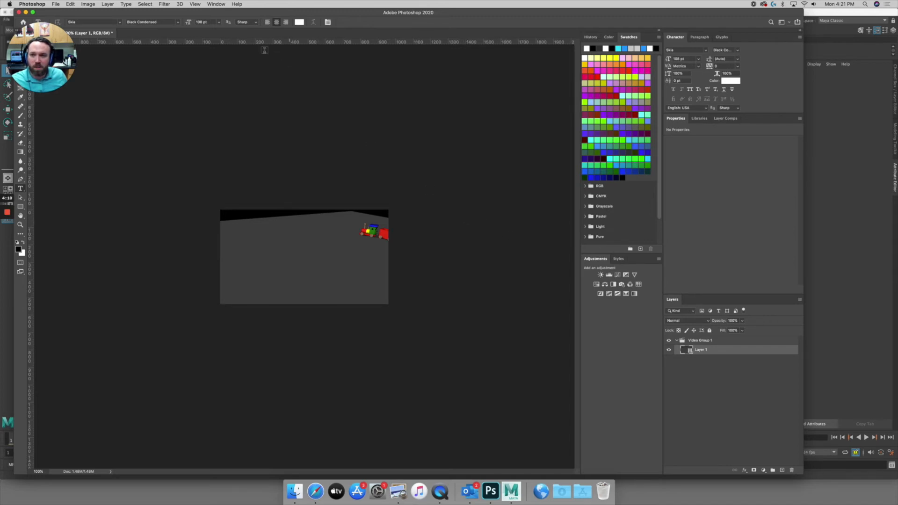
Step: Show the Timeline for the opened image sequence and scrub the playhead near the start of the clip
click(217, 4)
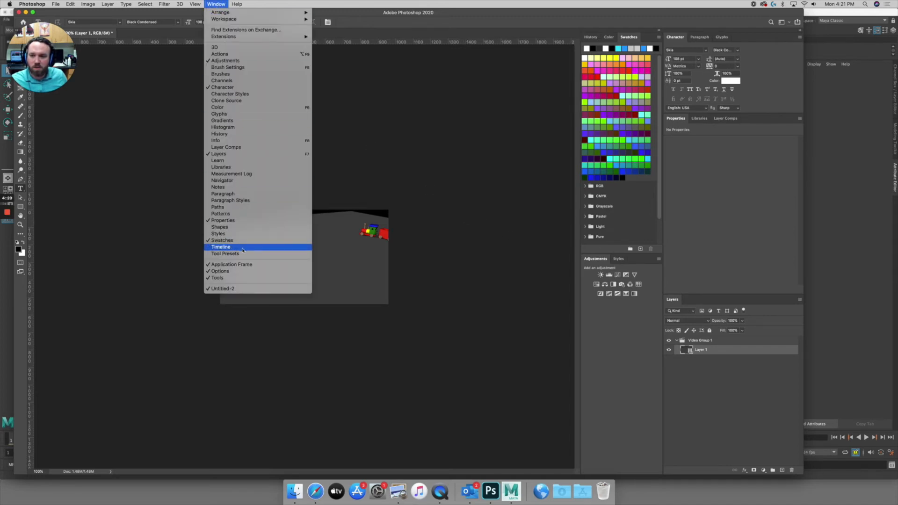
click(226, 247)
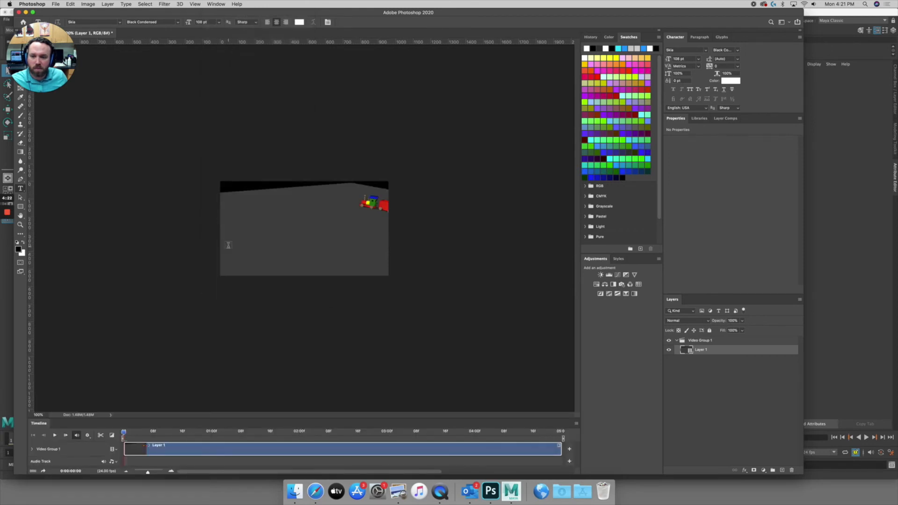
mouse_move(123, 431)
mouse_down()
mouse_move(561, 414)
mouse_move(561, 421)
mouse_move(96, 427)
mouse_move(137, 425)
mouse_move(126, 425)
mouse_up()
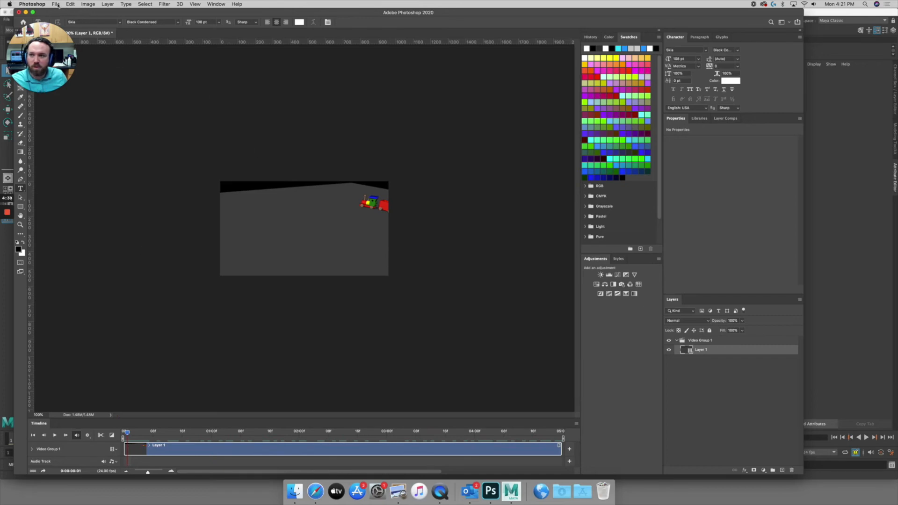
Step: Render all frames as an H.264 video named "Toy Train.mp4" in the images/Toy Train folder
click(56, 3)
mouse_move(88, 96)
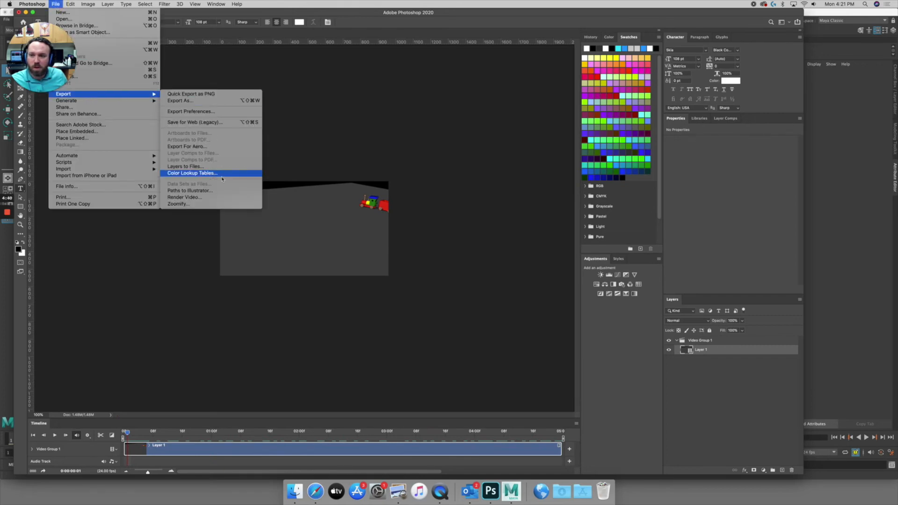
click(193, 198)
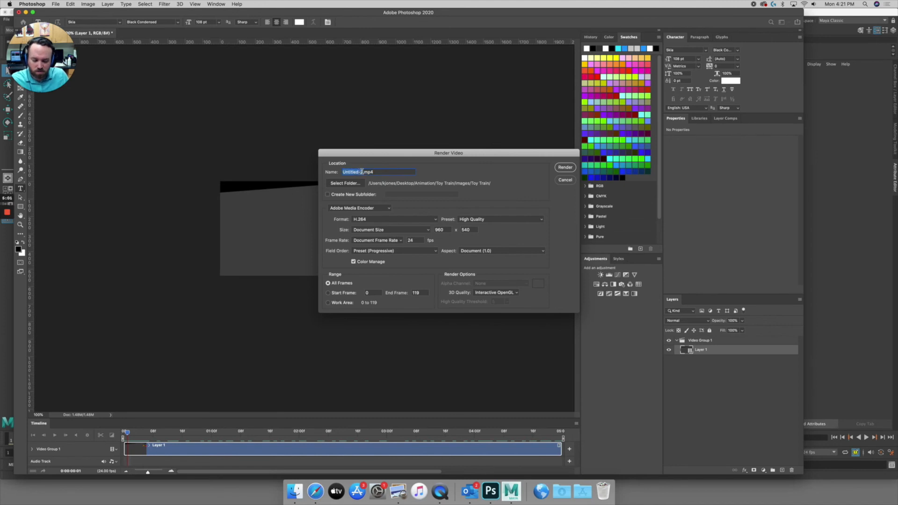
text(Toy Train)
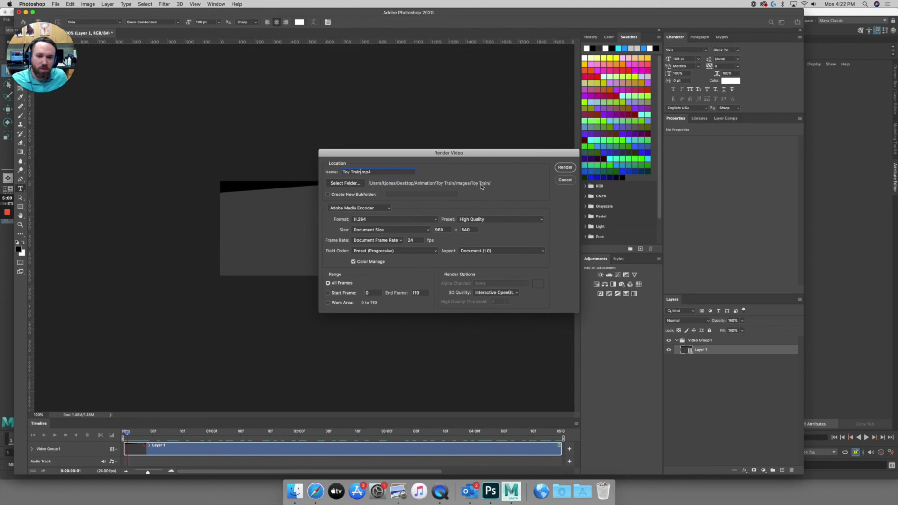
click(564, 168)
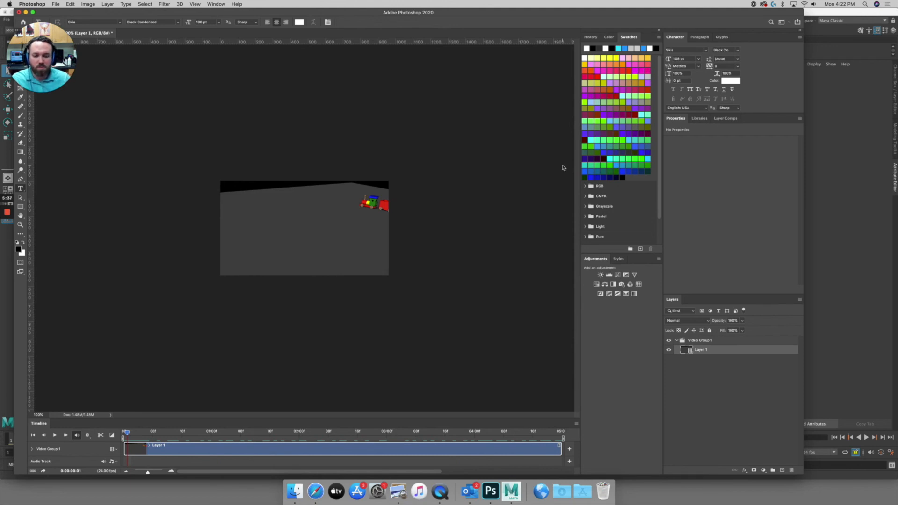
Step: Switch to Finder and check the end of the images/Toy Train folder's file list for the rendered video files
click(294, 491)
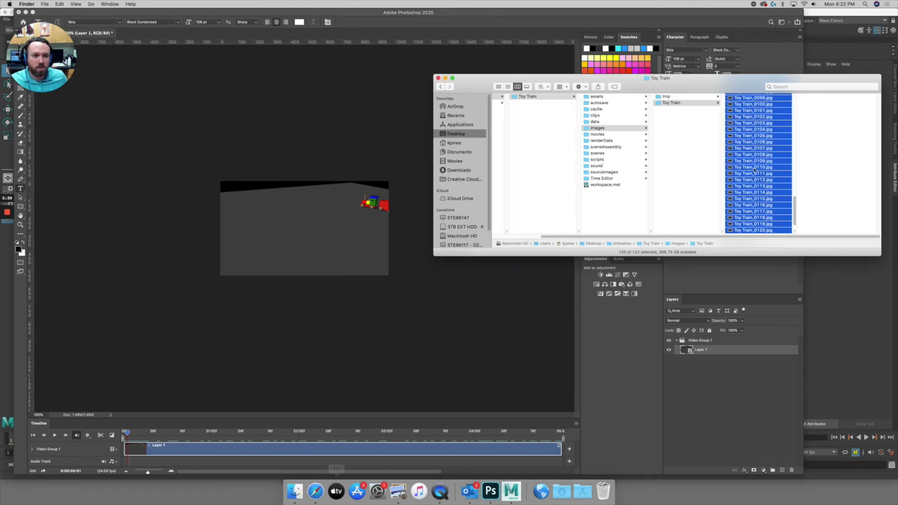
click(687, 136)
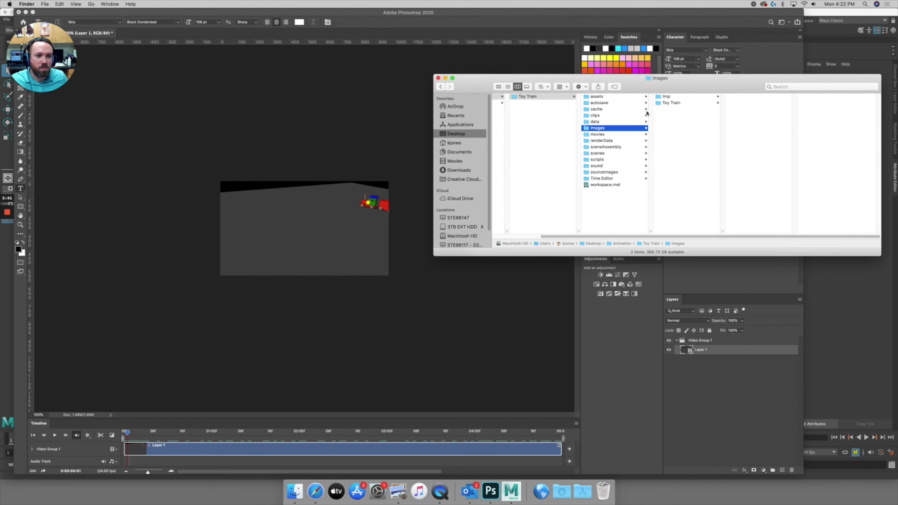
click(663, 103)
scroll(751, 143, down, 20)
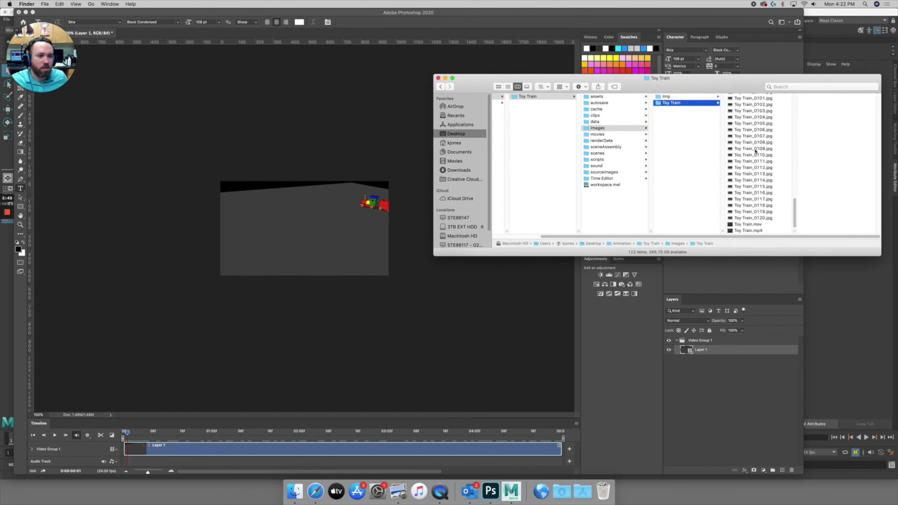